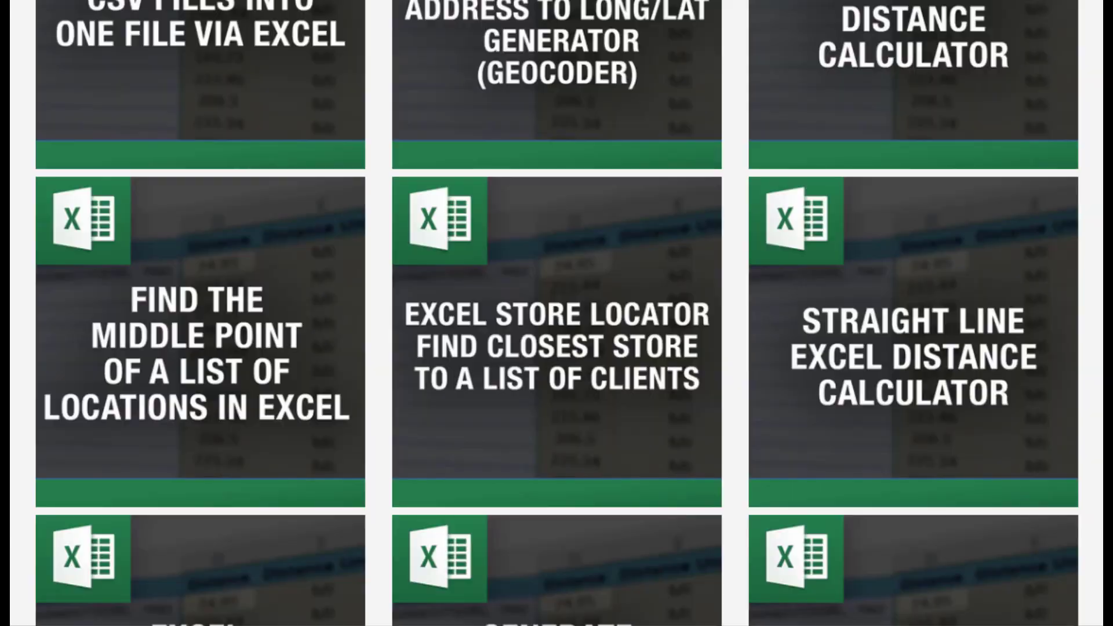
# - Scroll the ExcelDistanceCalculators.com catalogue past the Geocoder to the timezone, zip code and IFTA calculators
pyautogui.scroll(-3, 557, 313)
pyautogui.scroll(-6, 557, 313)
pyautogui.scroll(-3, 557, 313)
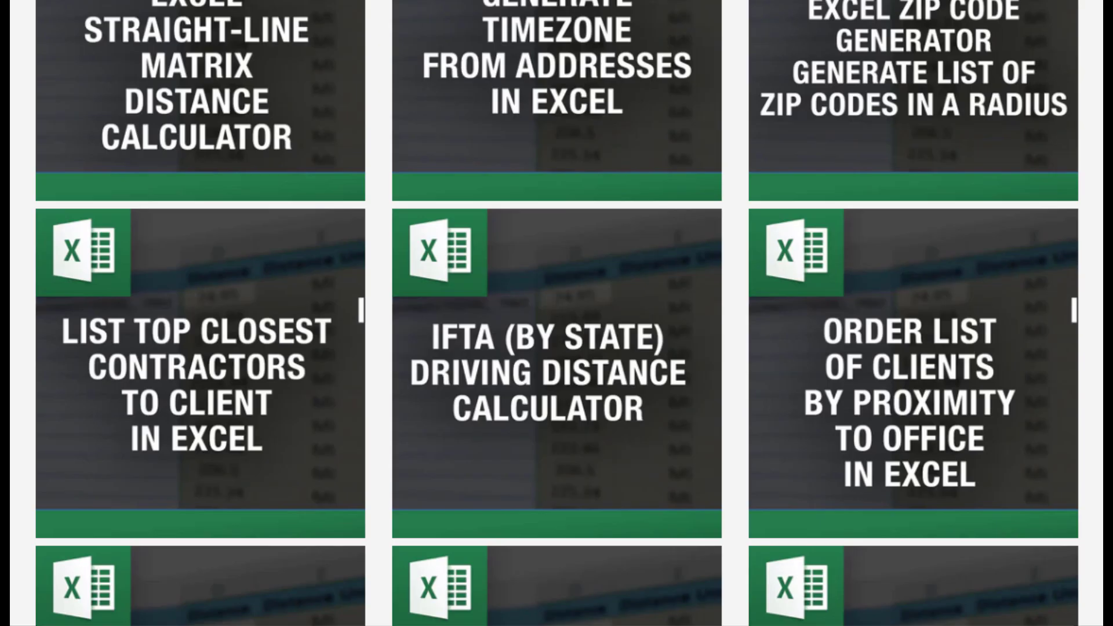
pyautogui.scroll(-3, 556, 313)
pyautogui.scroll(-3, 556, 313)
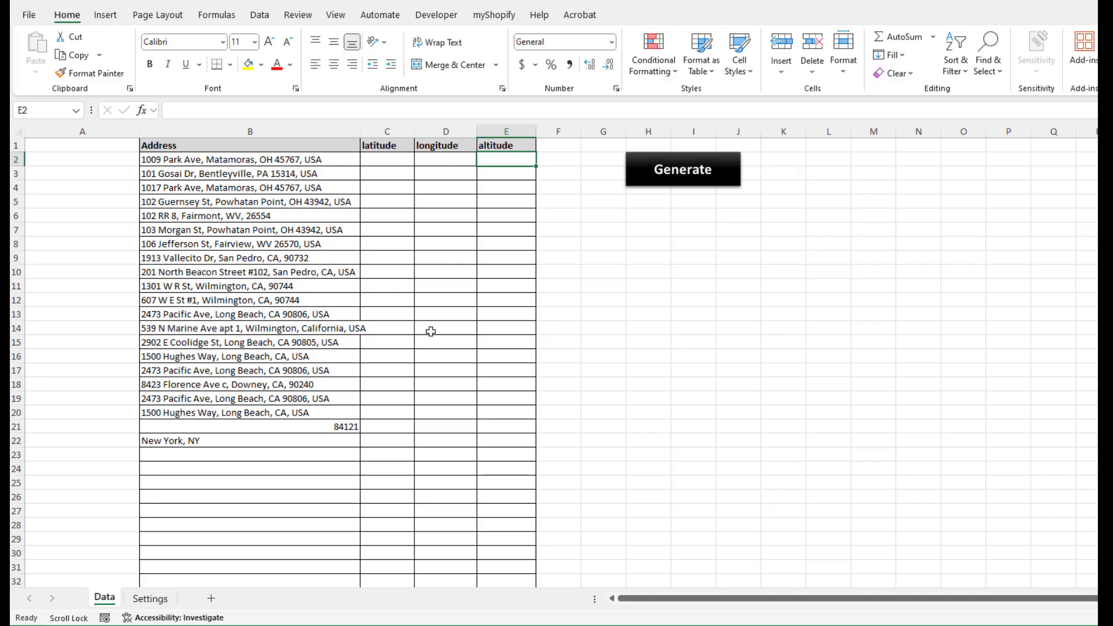
pyautogui.click(431, 330)
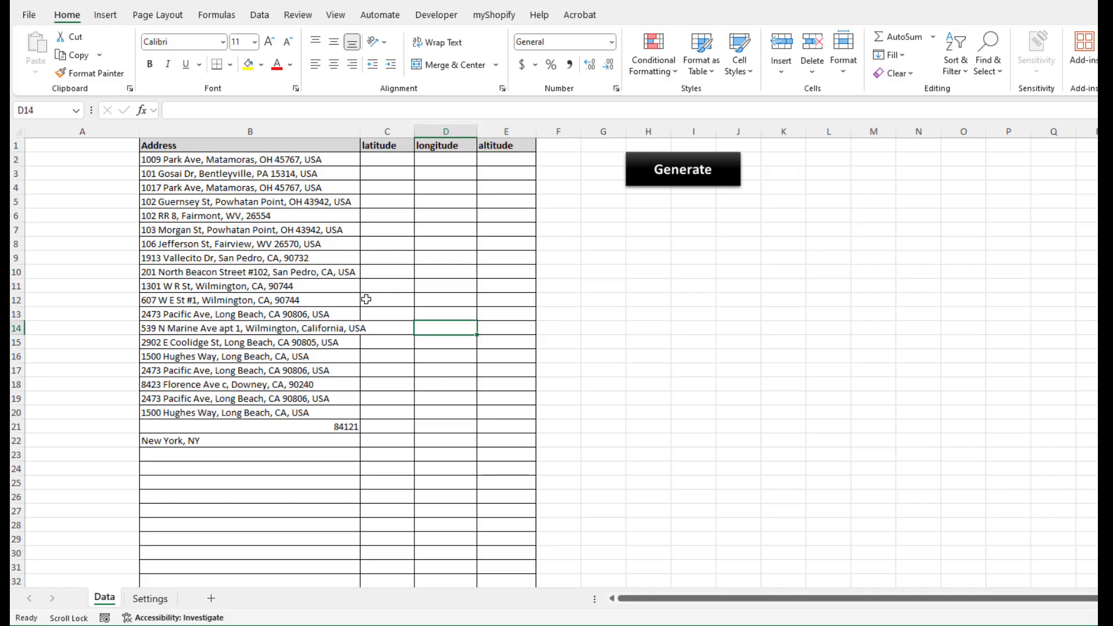
pyautogui.click(188, 160)
pyautogui.hotkey('ctrl', 'v')
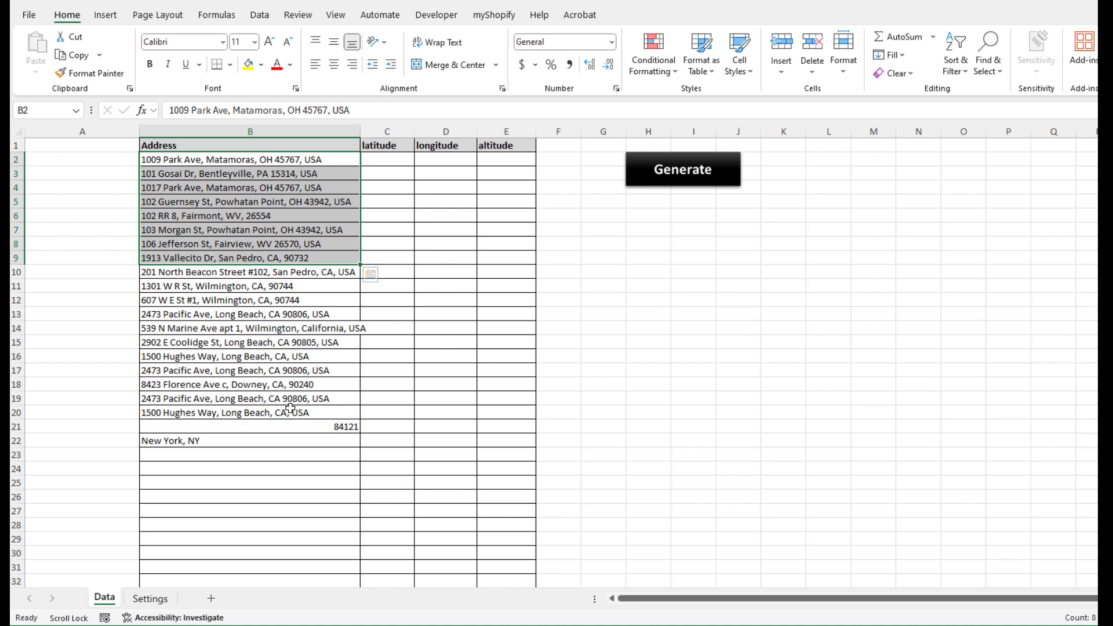
pyautogui.click(290, 342)
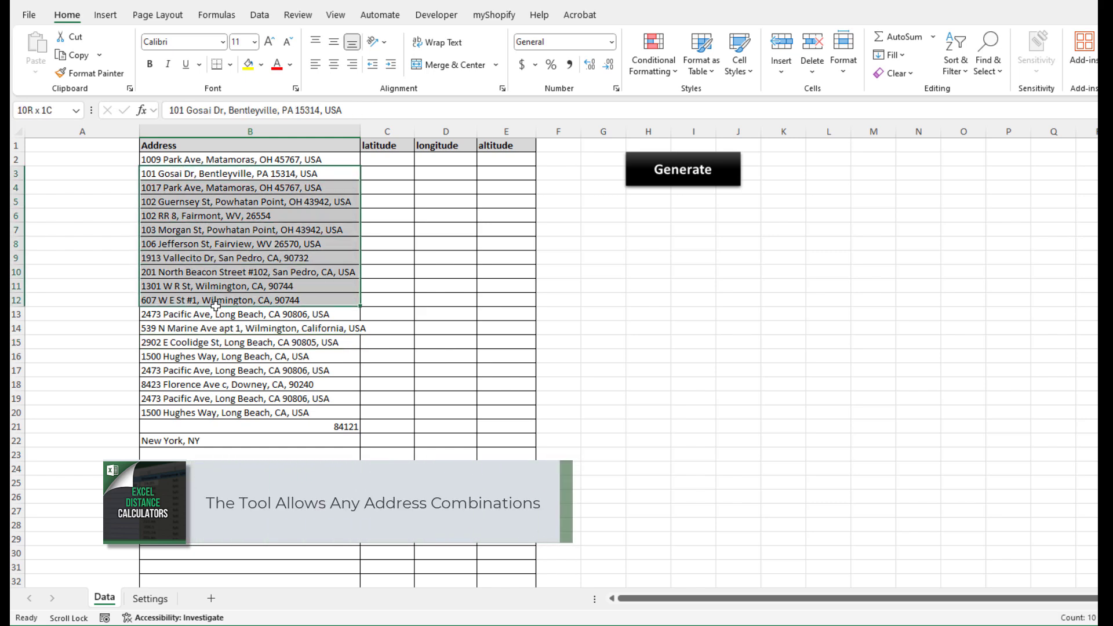
pyautogui.moveTo(187, 168); pyautogui.dragTo(216, 313)
pyautogui.click(225, 430)
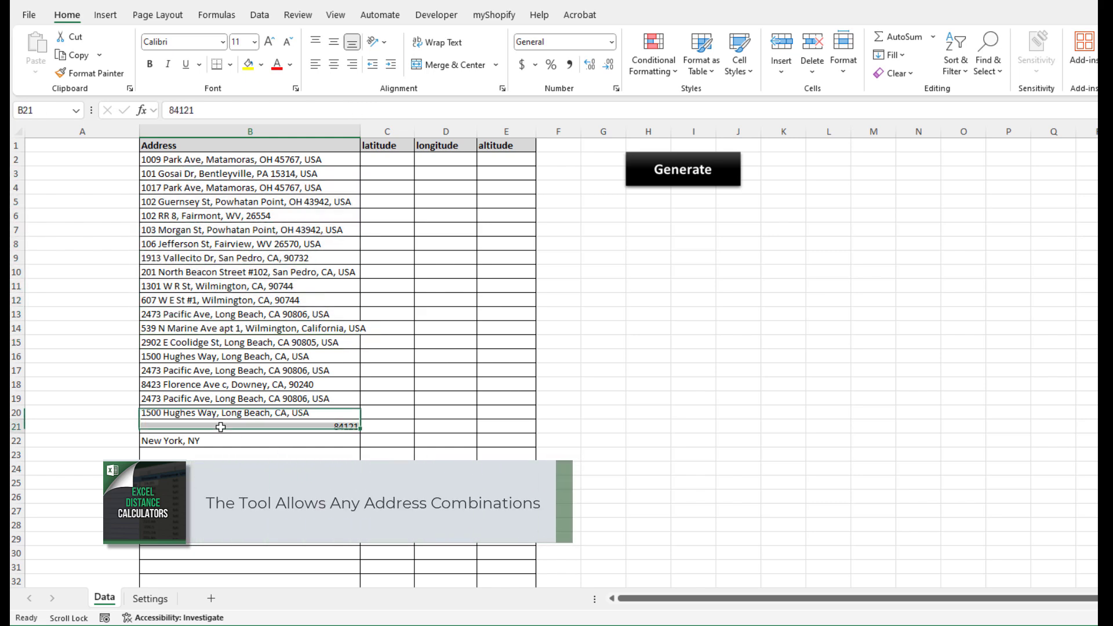
pyautogui.click(160, 442)
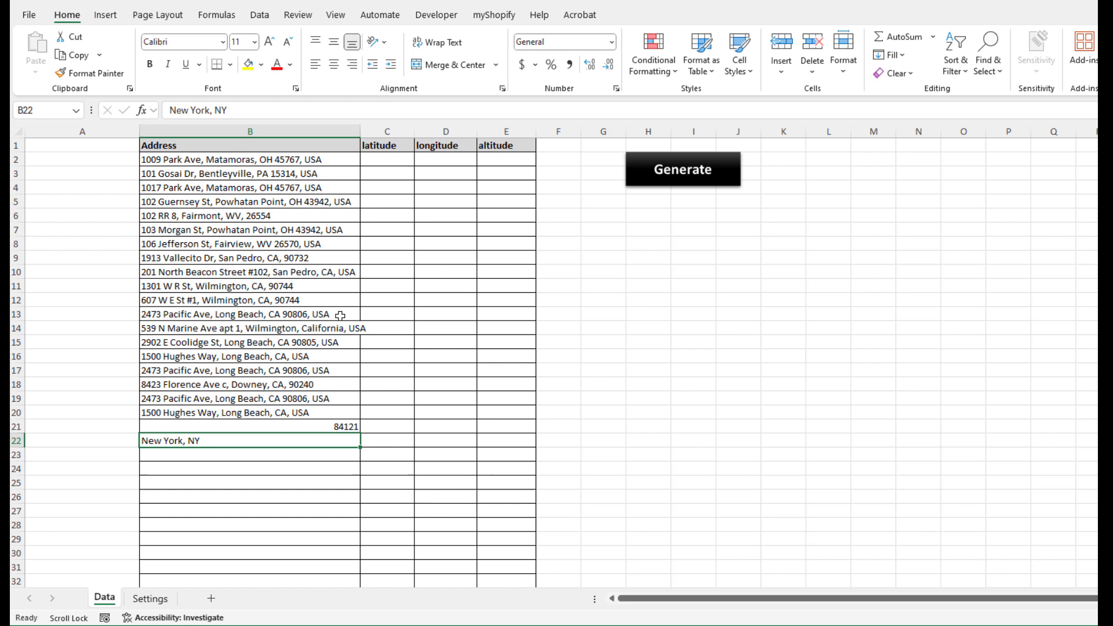
# - Select the address cells B2:B24 in the Address column
pyautogui.moveTo(262, 161); pyautogui.dragTo(298, 471)
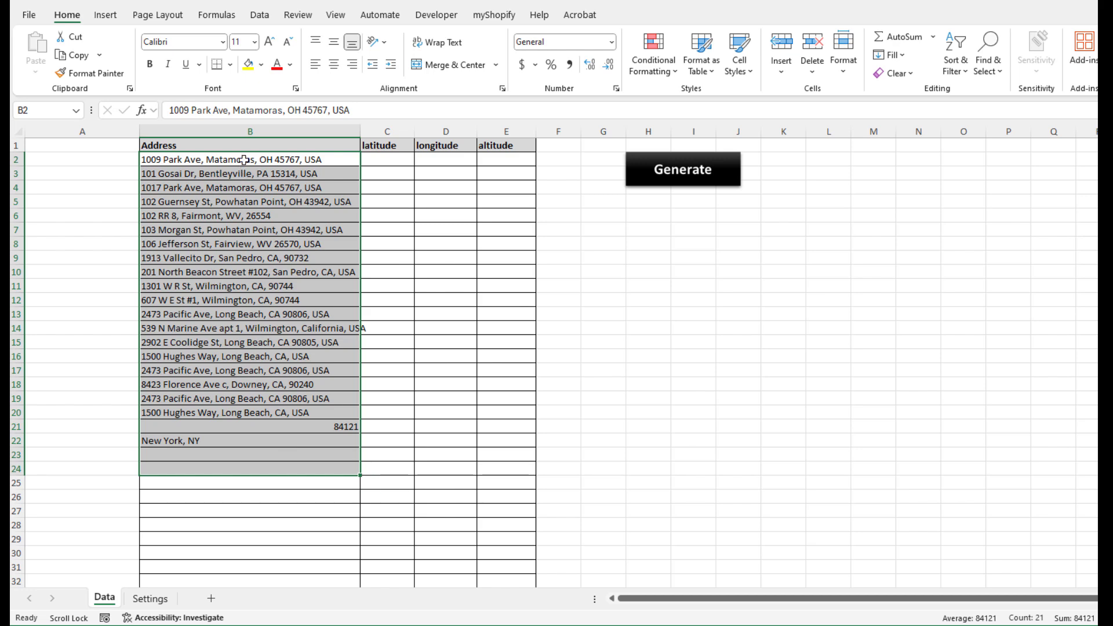
pyautogui.moveTo(243, 160); pyautogui.dragTo(239, 470)
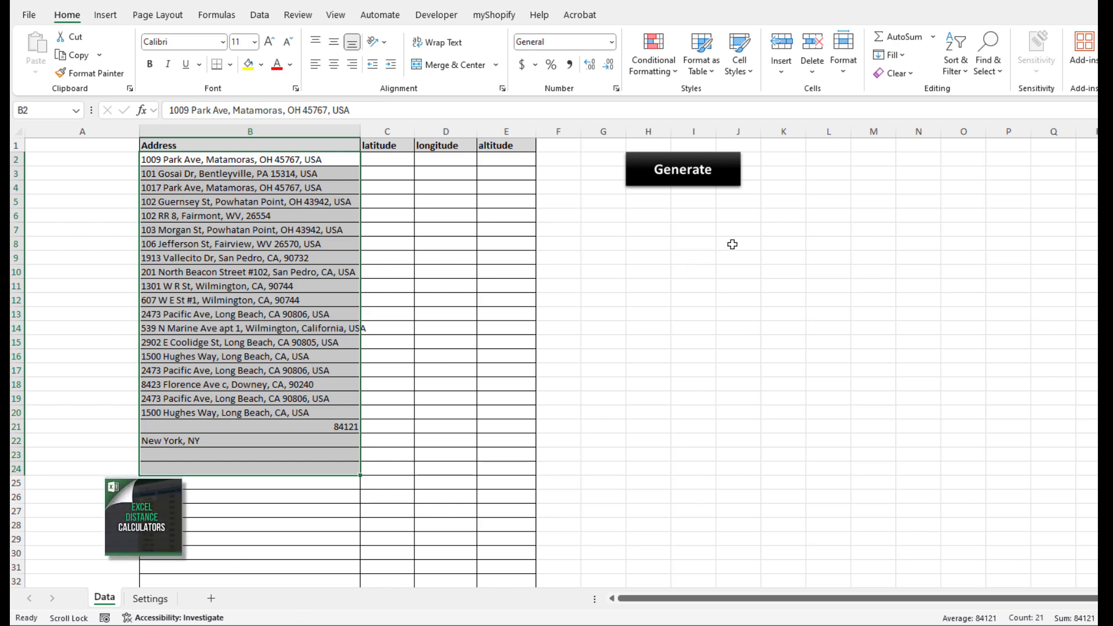
# - Run Generate to geocode the selected addresses into latitude, longitude and altitude
pyautogui.click(678, 168)
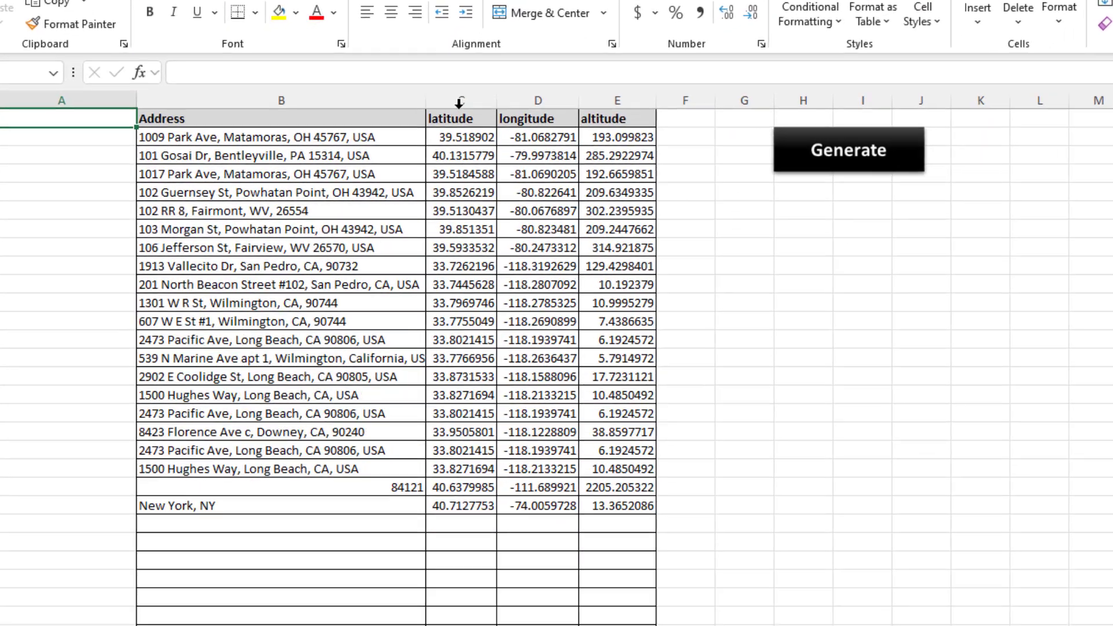
pyautogui.click(387, 131)
pyautogui.click(567, 95)
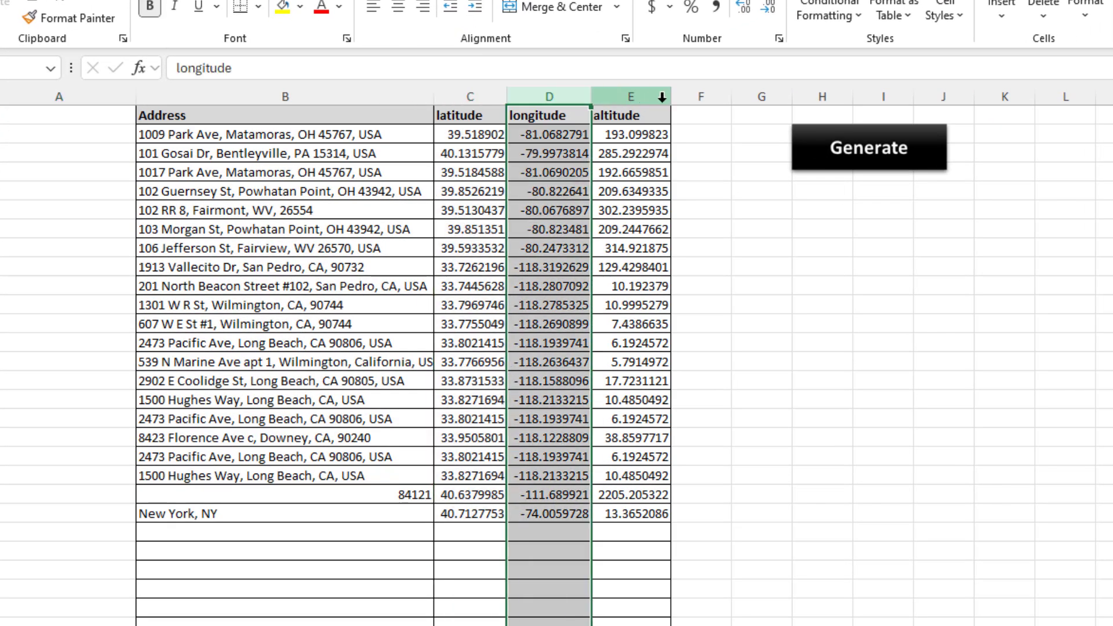
pyautogui.click(658, 92)
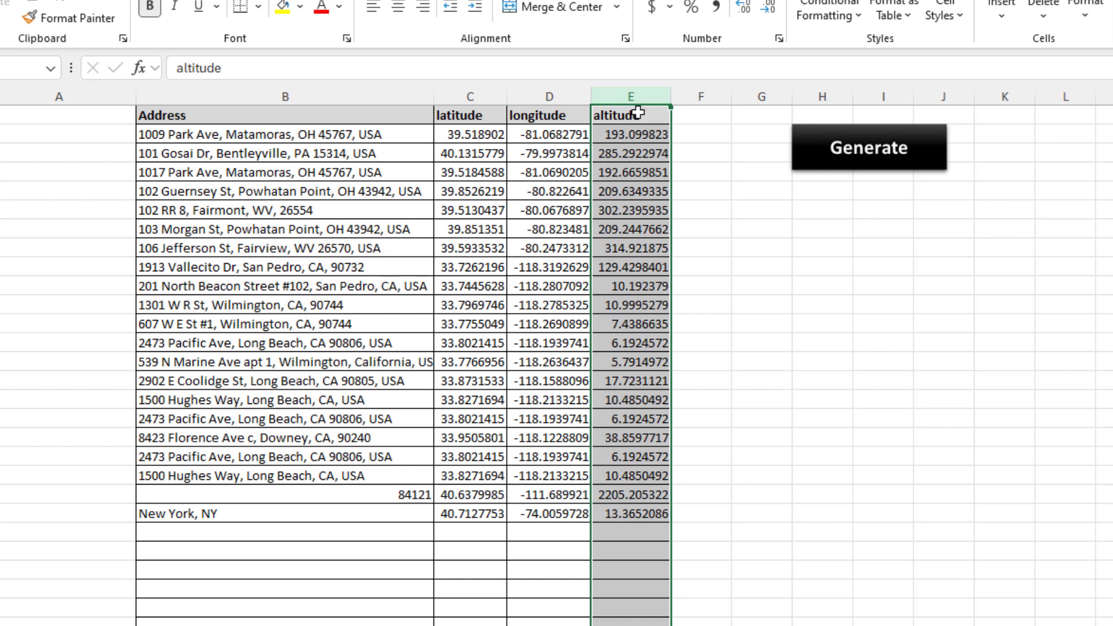